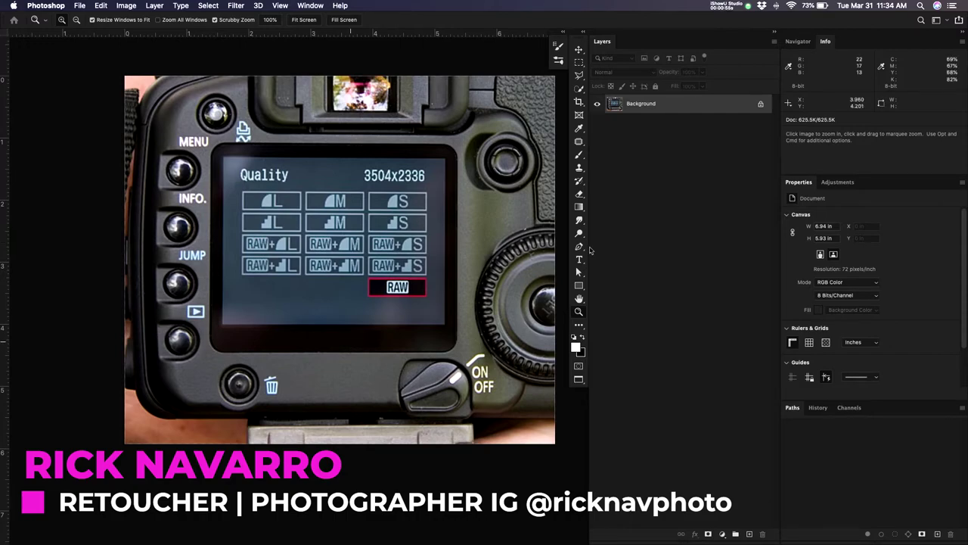
# Zoom in on the RAW setting on the camera screen photo, then back out.
pyautogui.click(411, 287)
pyautogui.keyDown('alt'); pyautogui.click(432, 287); pyautogui.keyUp('alt')
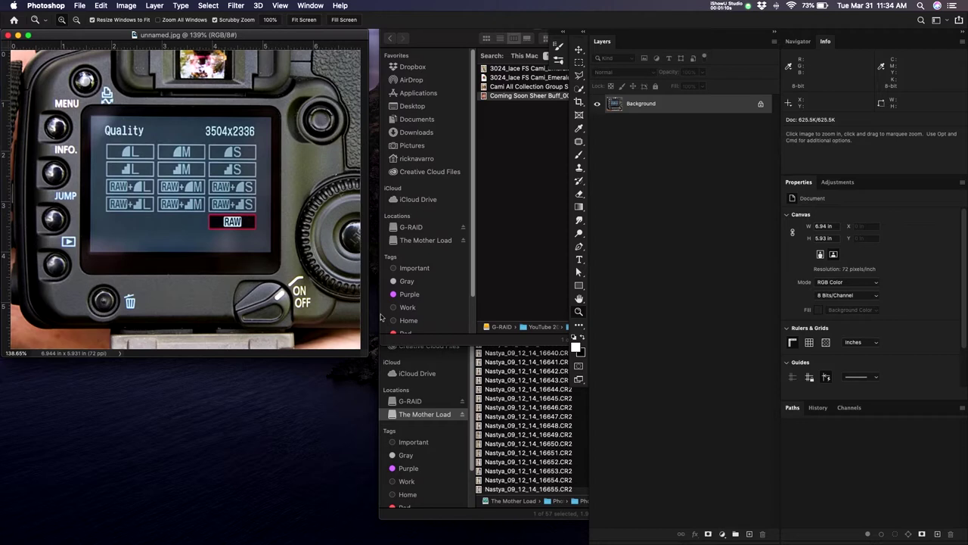
# Show the camera photo in full-screen view and zoom in on its Quality menu.
pyautogui.press('f')
pyautogui.moveTo(573, 319); pyautogui.dragTo(462, 297)
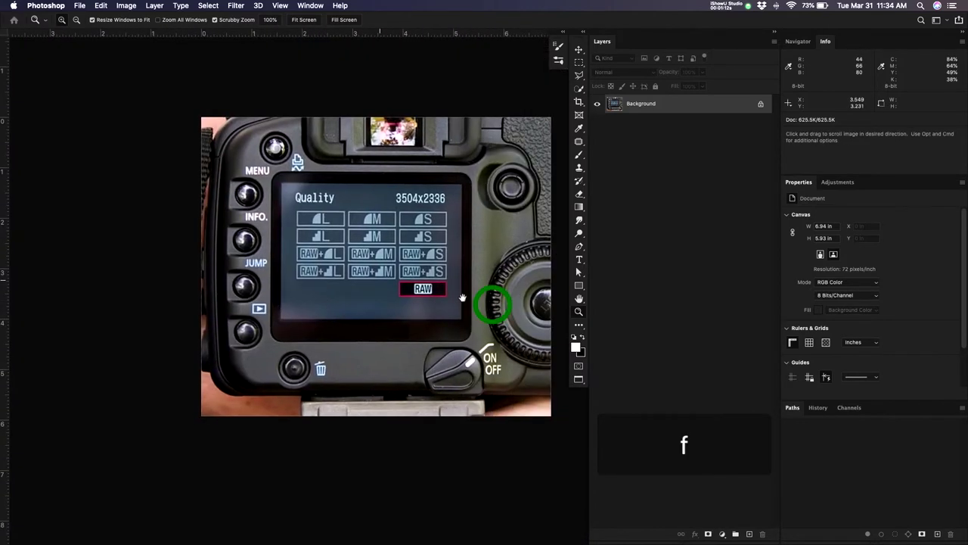
pyautogui.press('z')
pyautogui.click(443, 227)
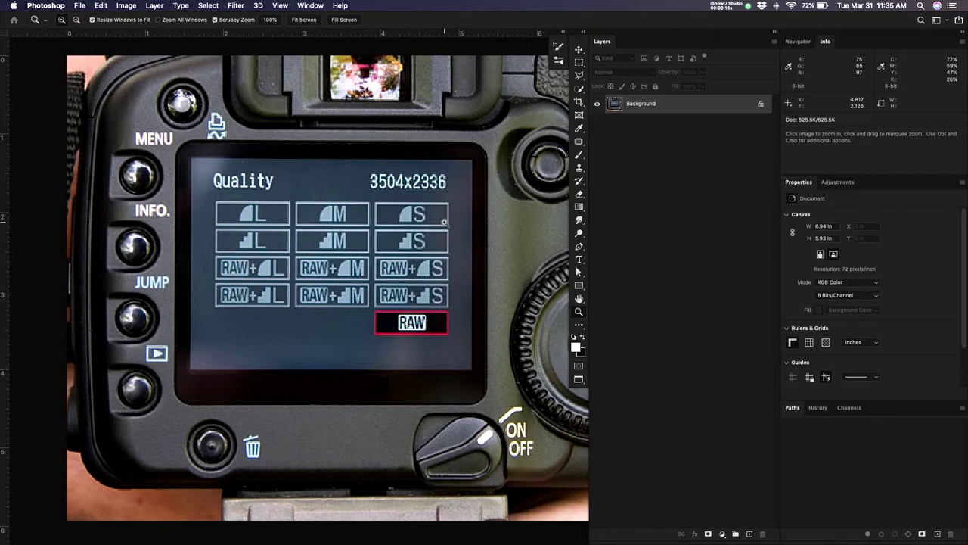
# Reframe the whole camera back with its RAW Quality menu, then switch to the Move tool.
pyautogui.moveTo(444, 221); pyautogui.dragTo(429, 265)
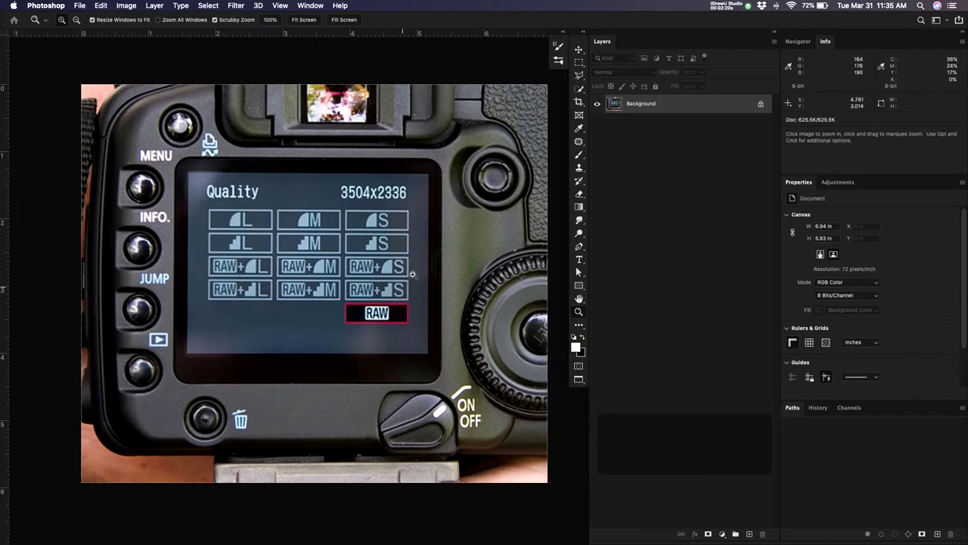
pyautogui.press('v')
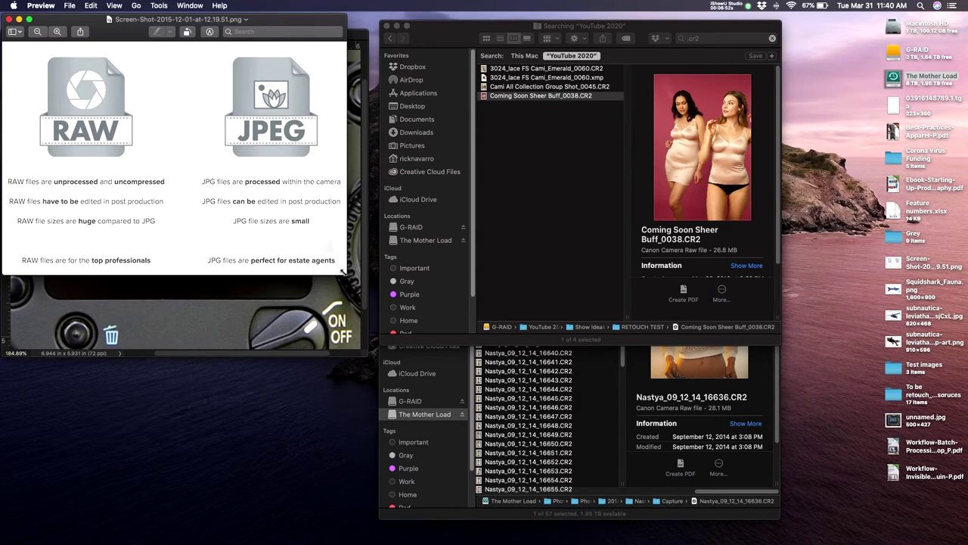
# Enlarge the RAW versus JPEG chart window, then quit Preview to return to the .cr2 search.
pyautogui.moveTo(343, 274); pyautogui.dragTo(714, 418)
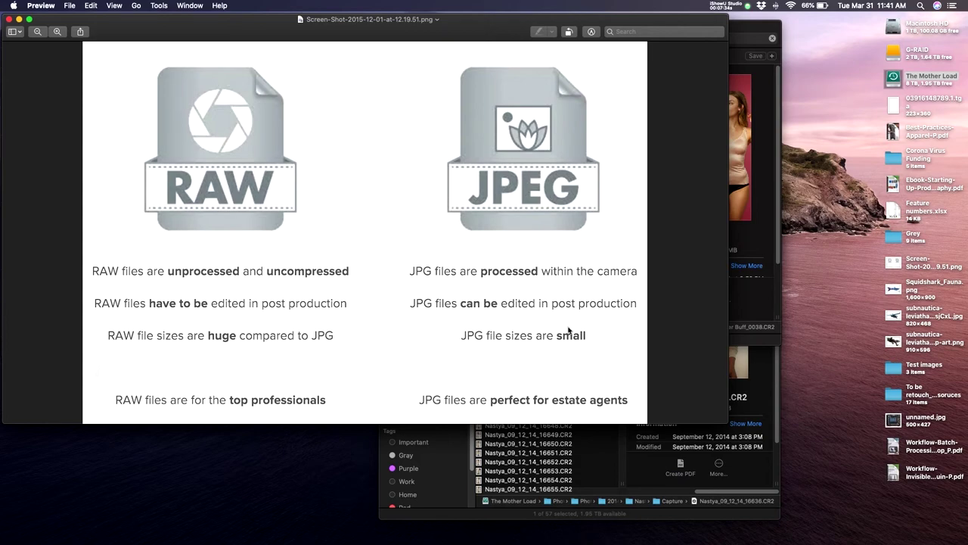
pyautogui.moveTo(728, 422); pyautogui.dragTo(708, 454)
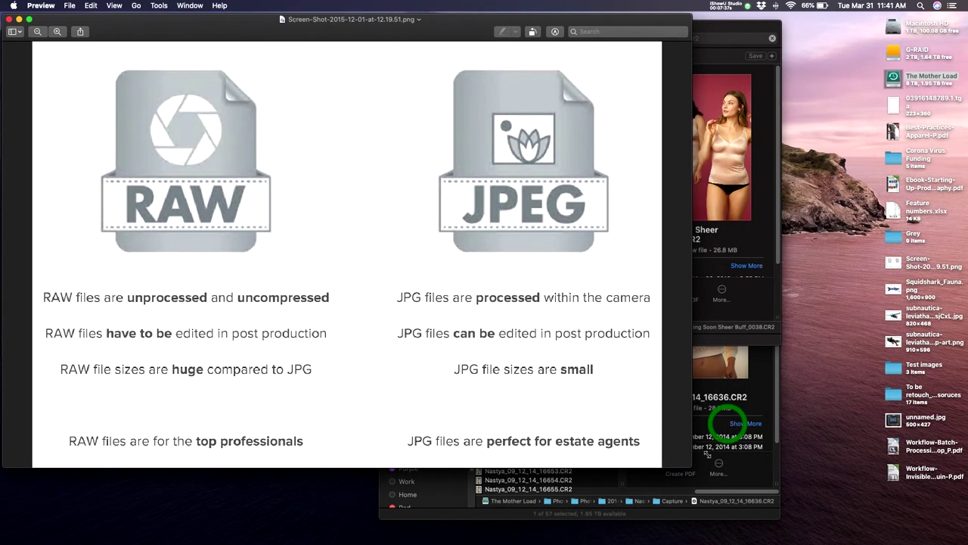
pyautogui.press('cmd+q')
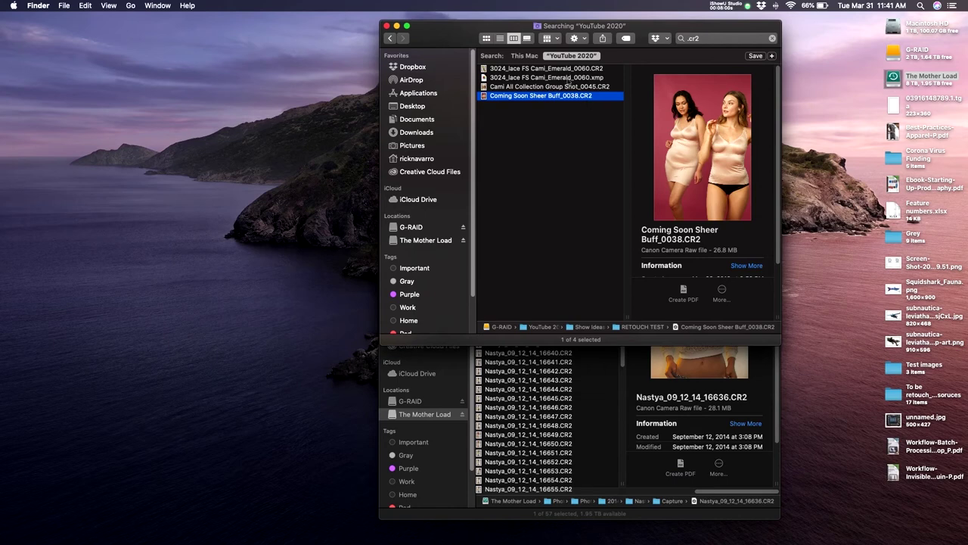
# Move the Finder .cr2 search window to the upper left of the screen.
pyautogui.moveTo(454, 30); pyautogui.dragTo(309, 31)
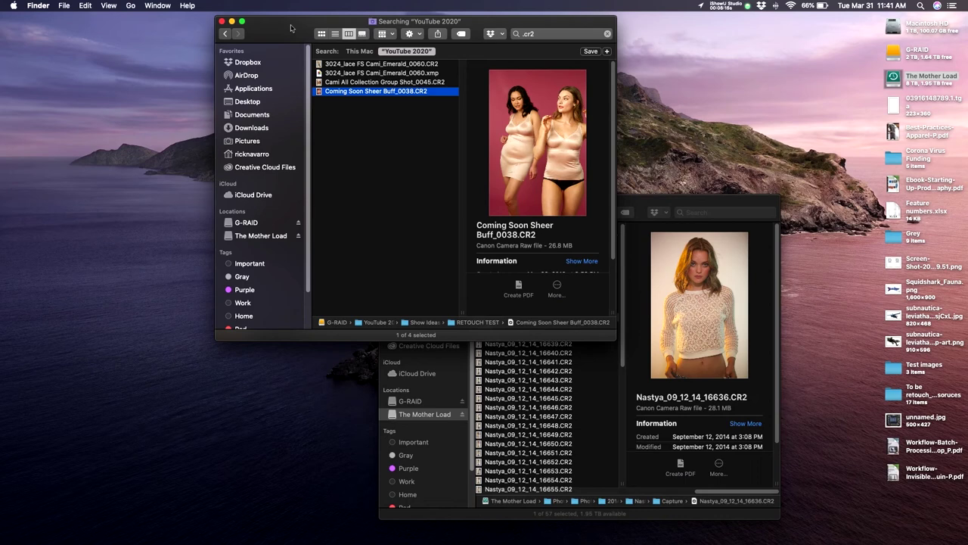
pyautogui.moveTo(290, 28); pyautogui.dragTo(286, 26)
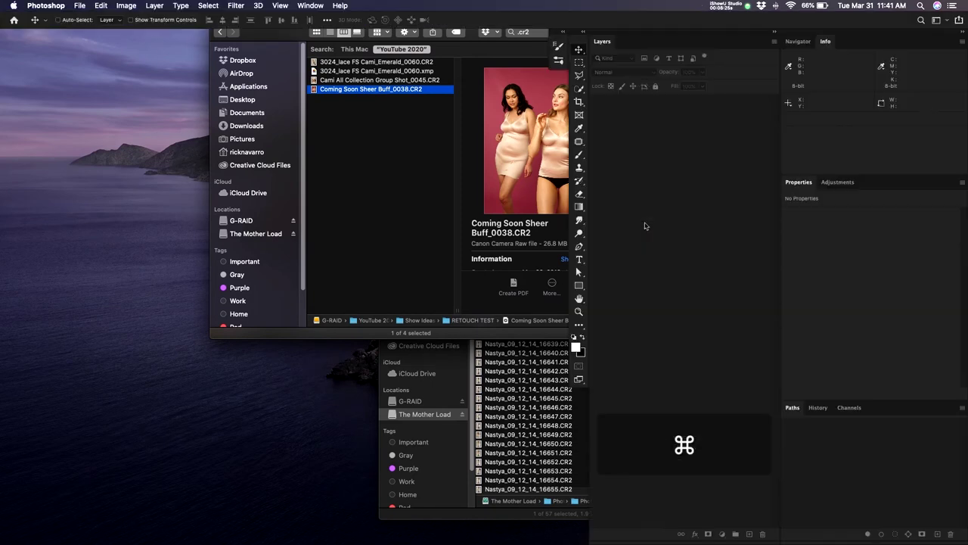
# Open Coming Soon Sheer Buff_0038.CR2 in Camera Raw with Cmd+O.
pyautogui.press('super+o')
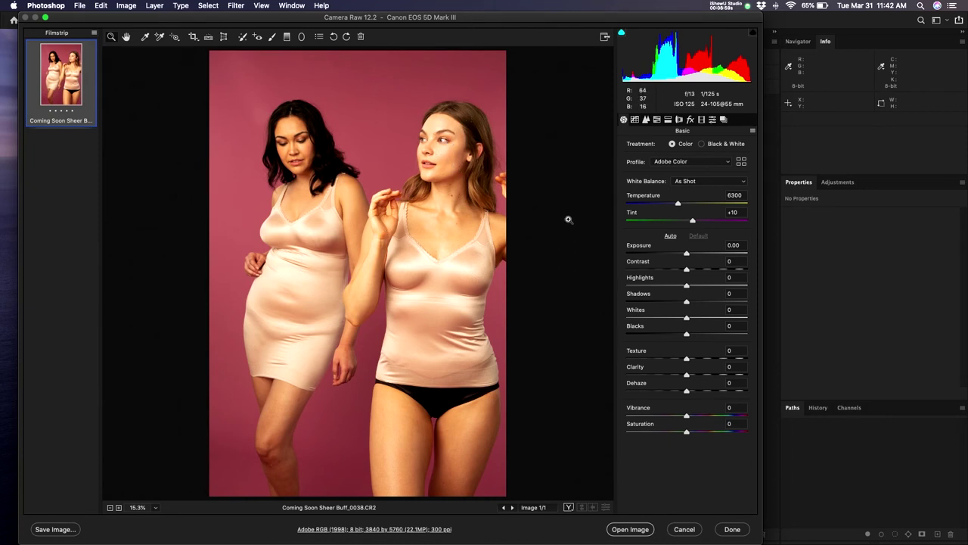
# Zoom in and out on the models' faces in the first raw portrait.
pyautogui.moveTo(449, 133); pyautogui.dragTo(383, 282)
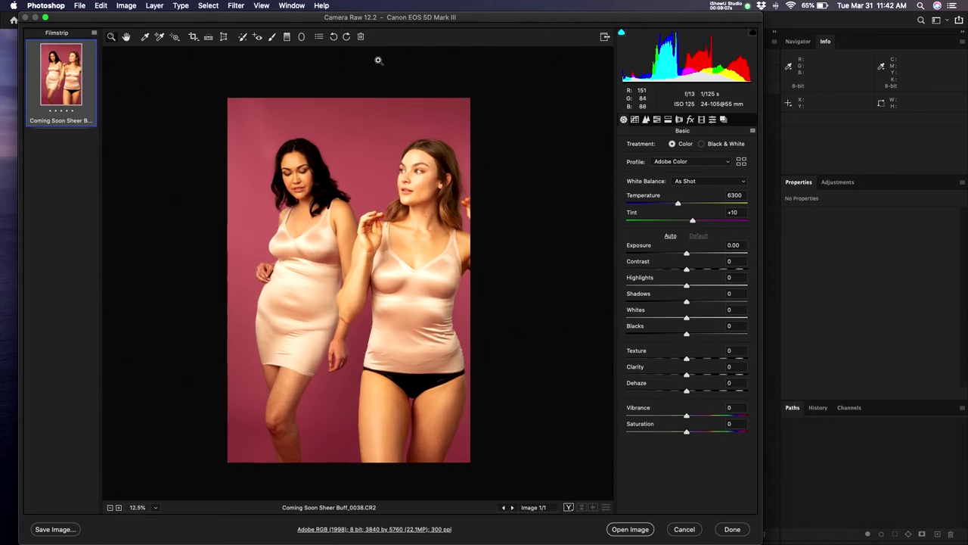
pyautogui.moveTo(391, 134); pyautogui.dragTo(410, 133)
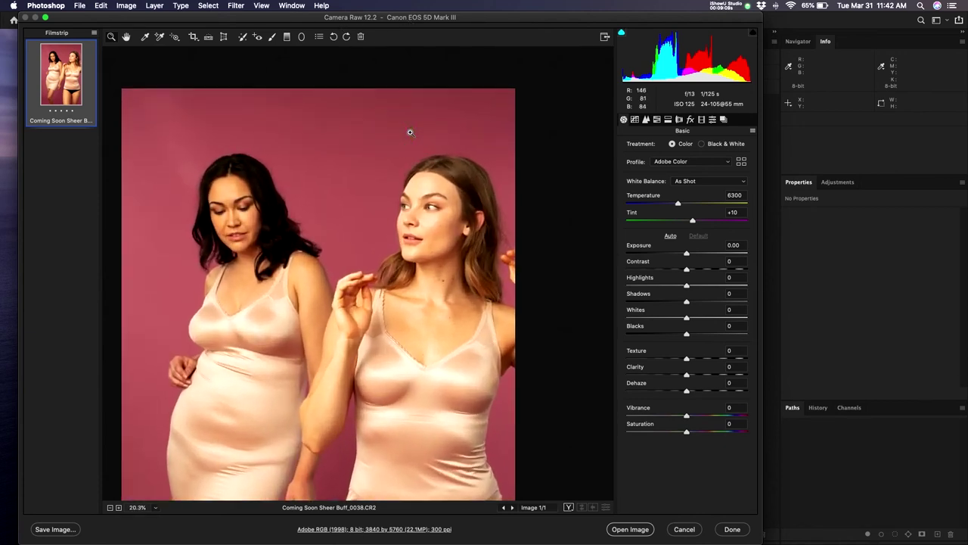
pyautogui.scroll(-3, 387, 217)
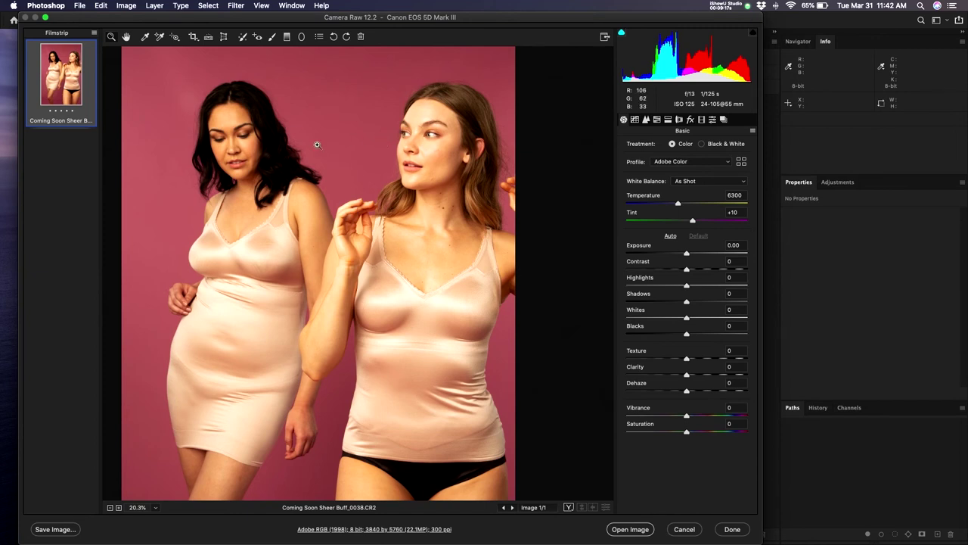
pyautogui.scroll(-1, 314, 192)
pyautogui.scroll(-1, 339, 193)
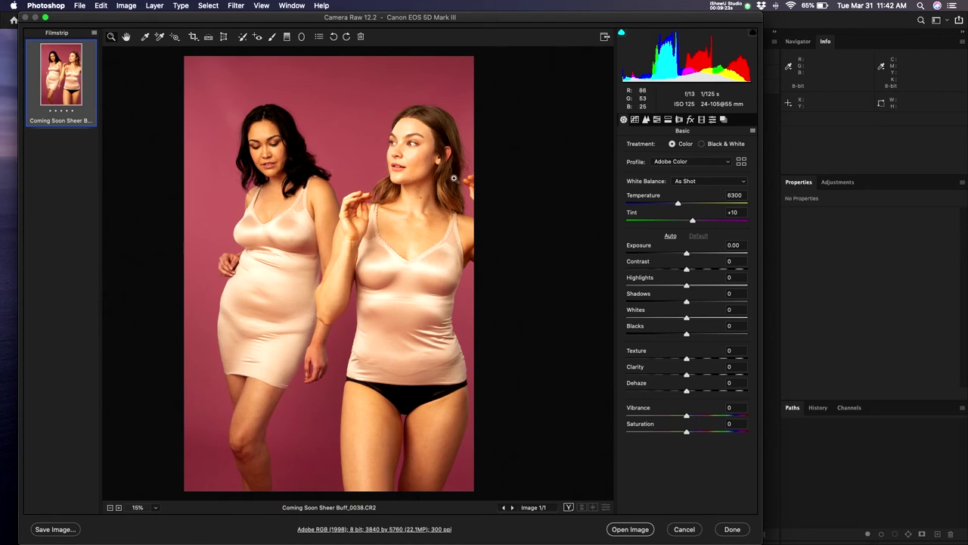
pyautogui.moveTo(432, 146); pyautogui.dragTo(368, 191)
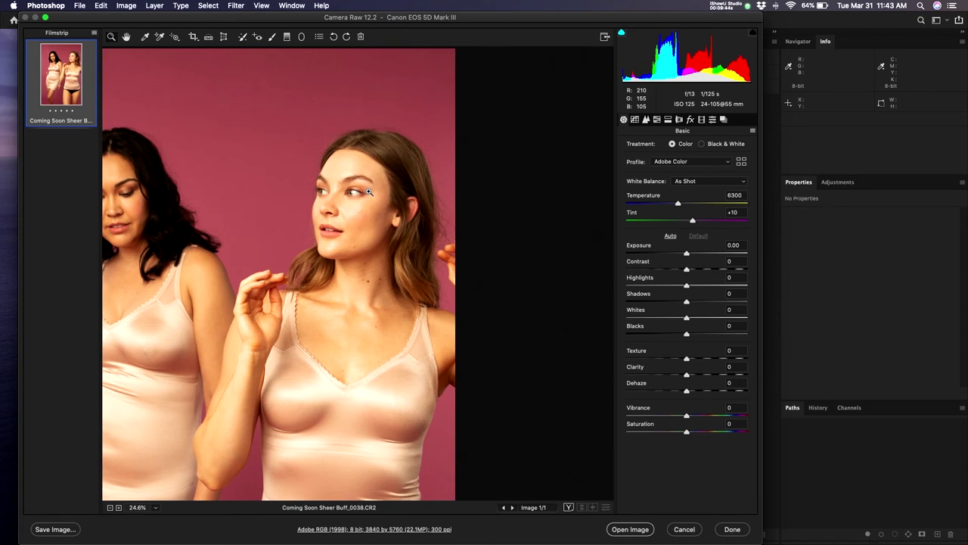
pyautogui.keyDown('alt'); pyautogui.click(368, 192); pyautogui.keyUp('alt')
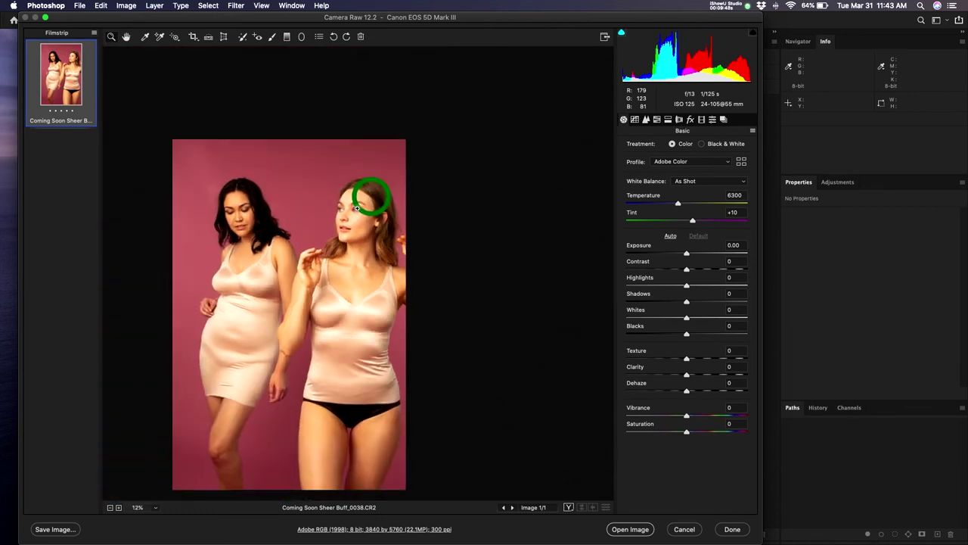
pyautogui.click(197, 234)
pyautogui.click(197, 234)
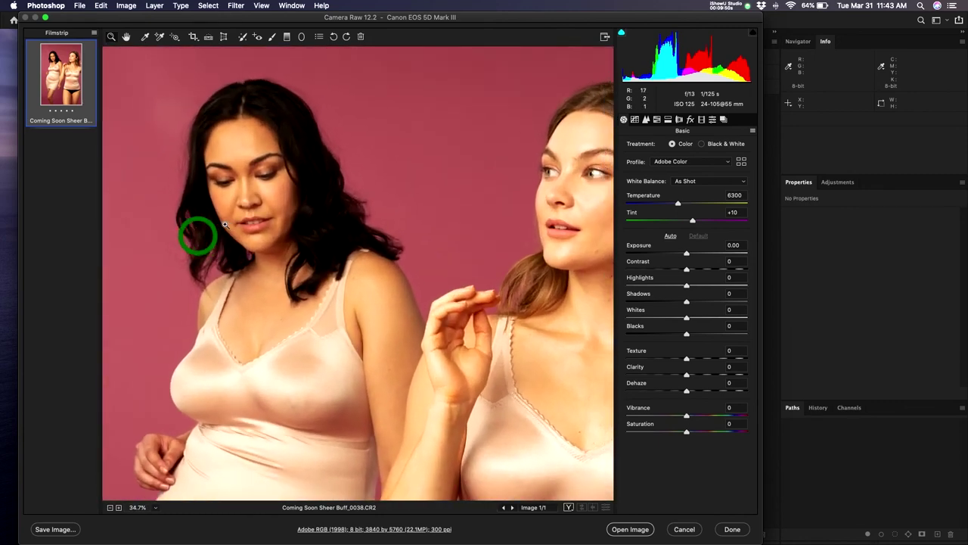
pyautogui.keyDown('alt'); pyautogui.click(195, 237); pyautogui.keyUp('alt')
# Pan over the models' outfits, then zoom briefly on the right woman's face.
pyautogui.moveTo(419, 292); pyautogui.dragTo(410, 158)
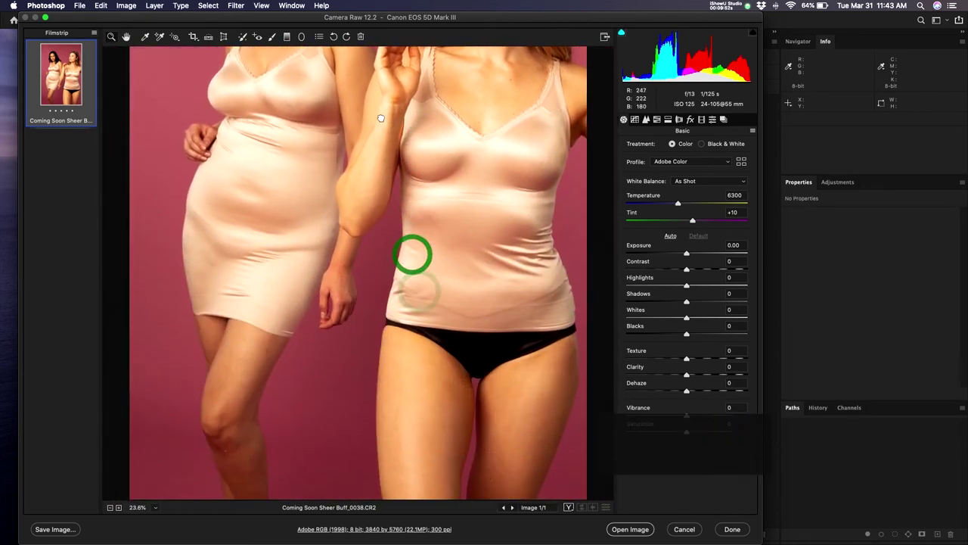
pyautogui.moveTo(419, 262); pyautogui.dragTo(388, 301)
pyautogui.moveTo(482, 201); pyautogui.dragTo(484, 300)
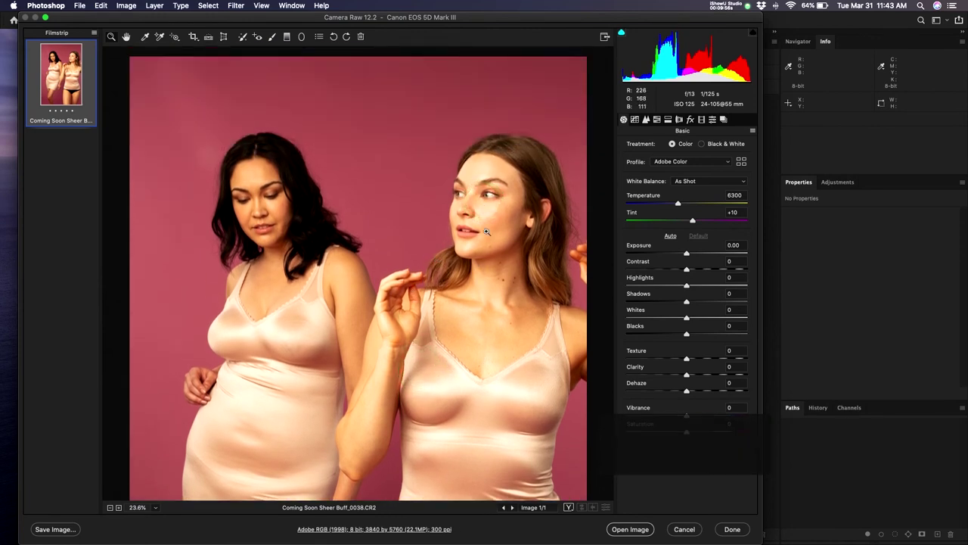
pyautogui.click(542, 207)
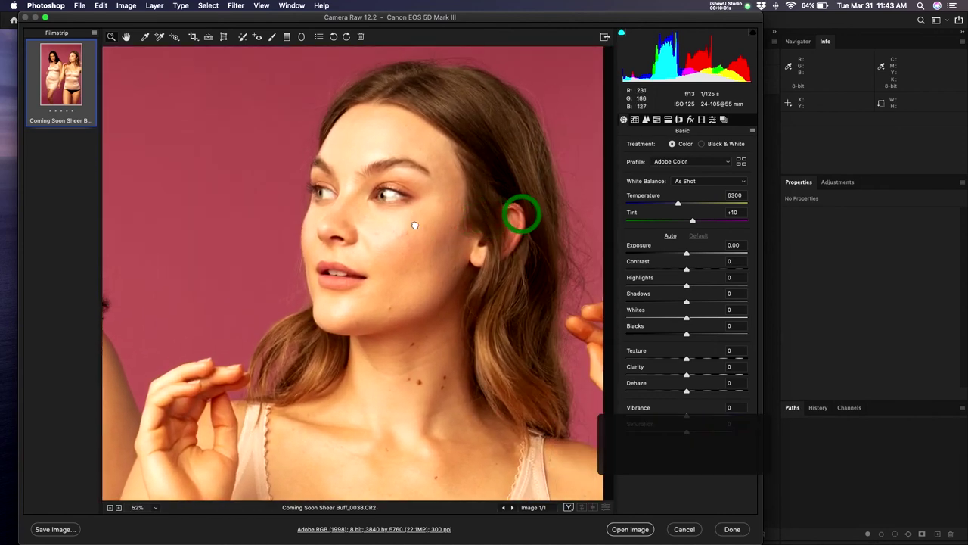
pyautogui.click(454, 201)
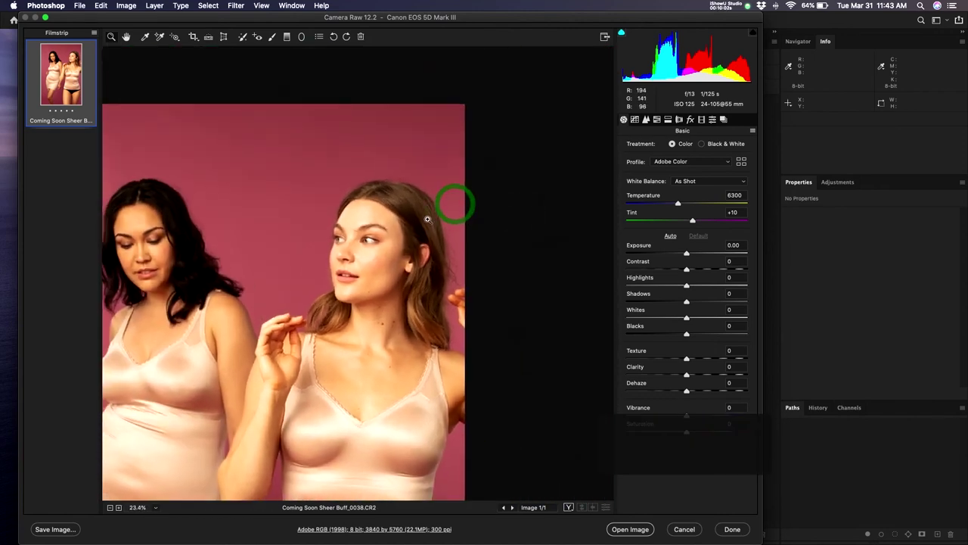
# Close Camera Raw and open the lace-top portrait Nastya_09_12_14_16636.CR2 instead.
pyautogui.press('super+Escape')
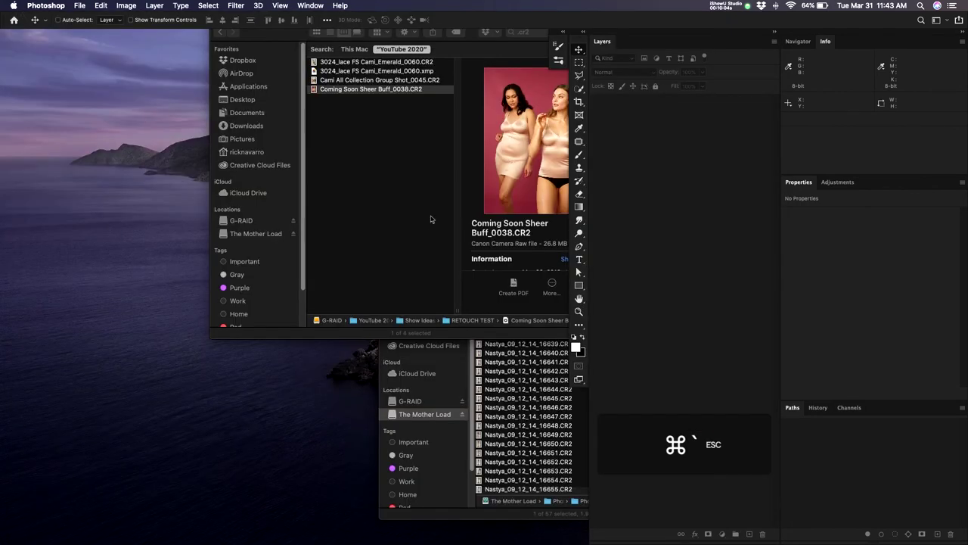
pyautogui.click(525, 412)
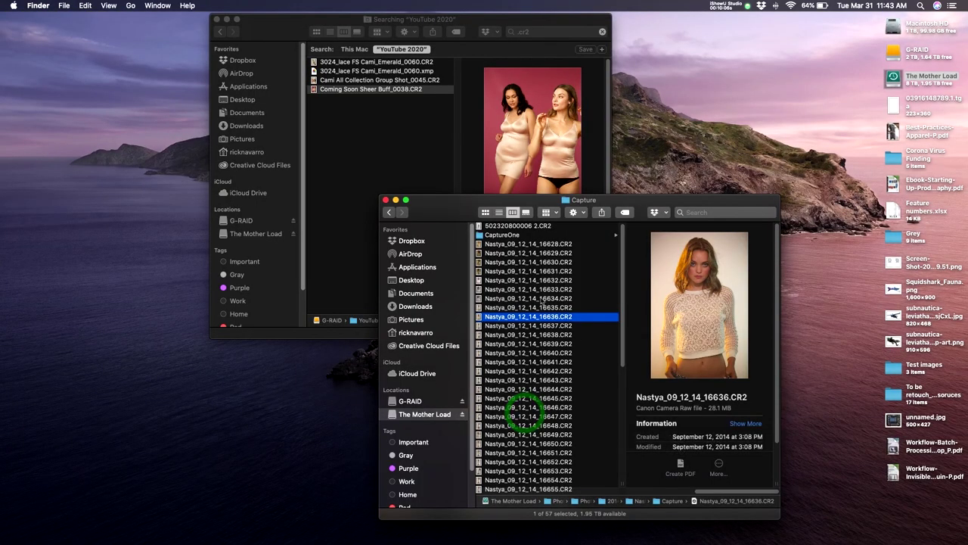
pyautogui.press('space')
pyautogui.press('space')
pyautogui.press('super+Tab')
pyautogui.press('super+o')
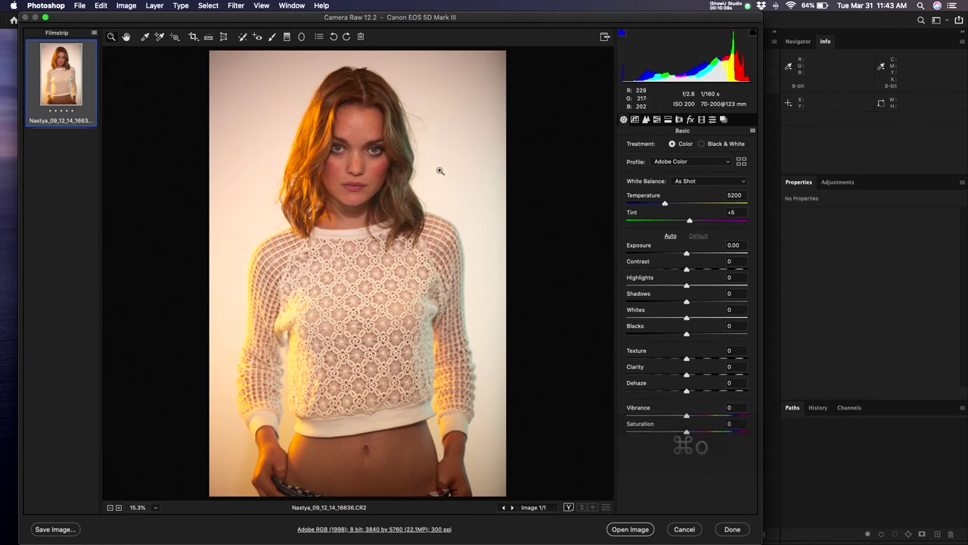
pyautogui.click(366, 162)
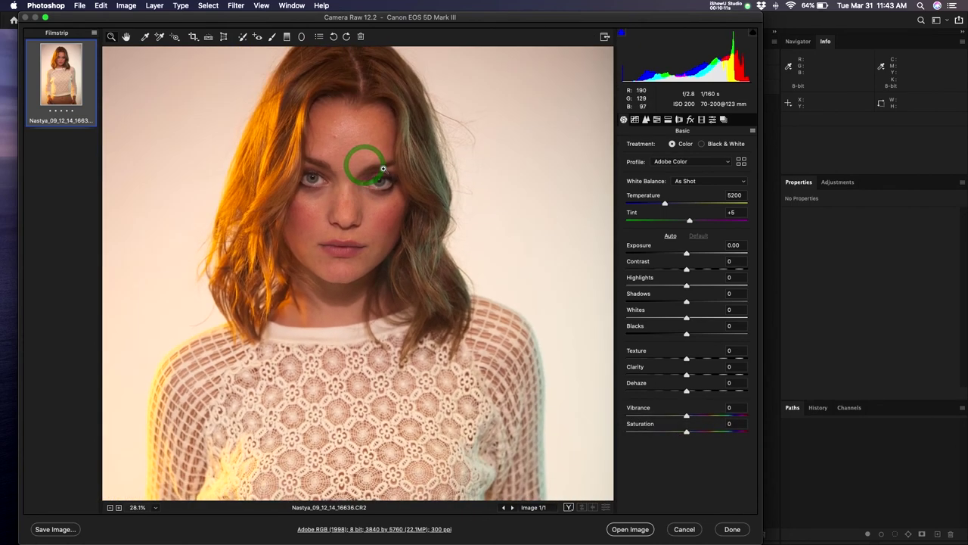
pyautogui.keyDown('alt'); pyautogui.click(345, 206); pyautogui.keyUp('alt')
pyautogui.keyDown('alt'); pyautogui.click(442, 161); pyautogui.keyUp('alt')
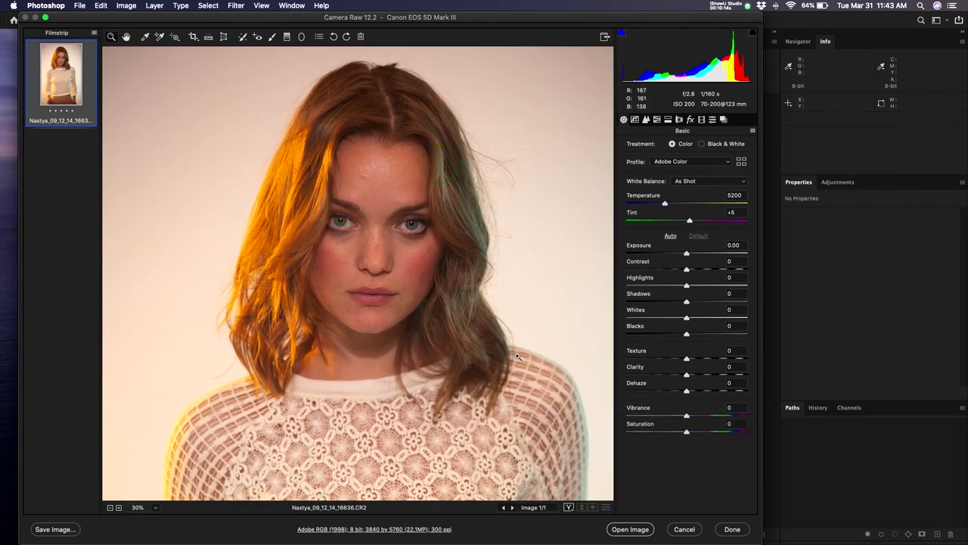
pyautogui.keyDown('alt'); pyautogui.click(524, 410); pyautogui.keyUp('alt')
pyautogui.keyDown('alt'); pyautogui.click(489, 378); pyautogui.keyUp('alt')
pyautogui.keyDown('alt'); pyautogui.click(456, 252); pyautogui.keyUp('alt')
pyautogui.keyDown('alt'); pyautogui.click(425, 355); pyautogui.keyUp('alt')
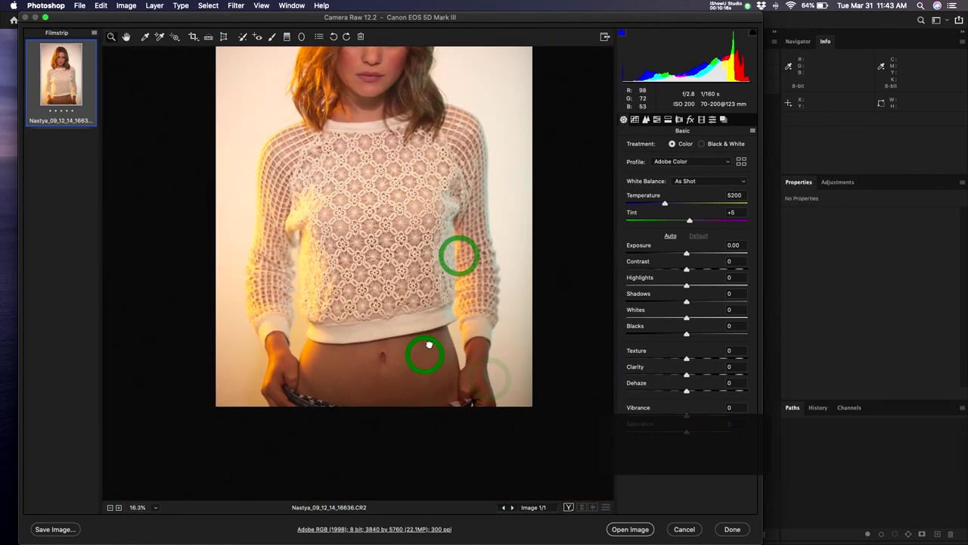
pyautogui.click(368, 385)
pyautogui.moveTo(368, 272); pyautogui.dragTo(377, 421)
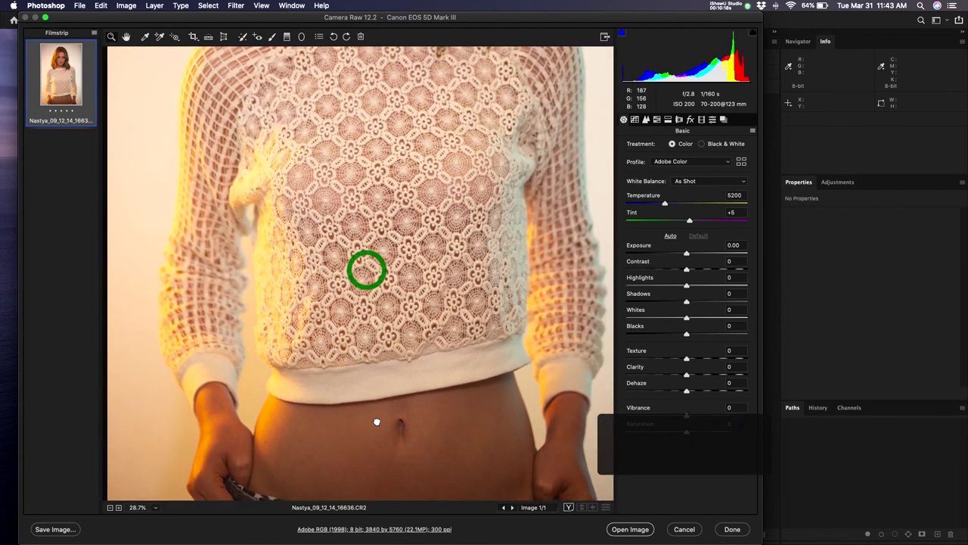
pyautogui.moveTo(385, 173); pyautogui.dragTo(386, 373)
pyautogui.moveTo(402, 170); pyautogui.dragTo(404, 211)
pyautogui.moveTo(460, 180); pyautogui.dragTo(467, 289)
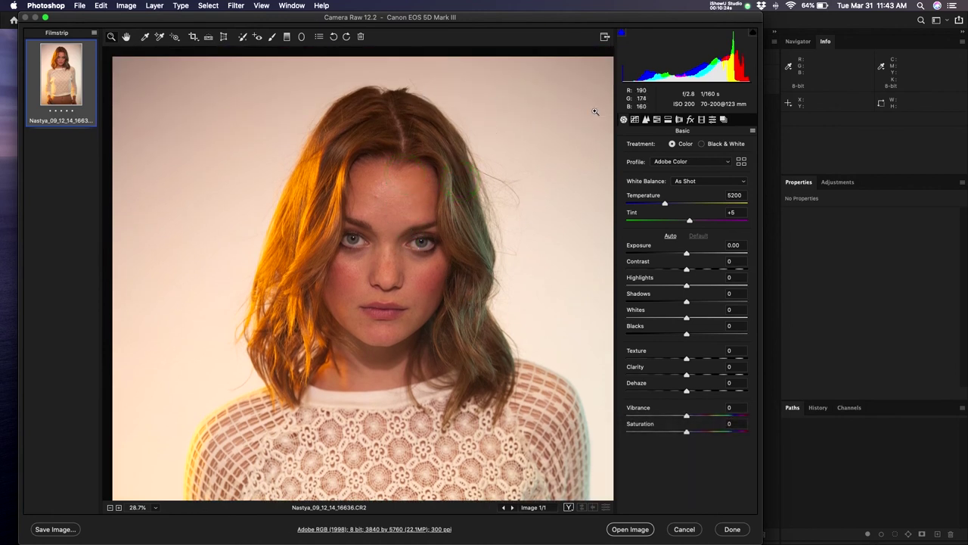
pyautogui.press('v')
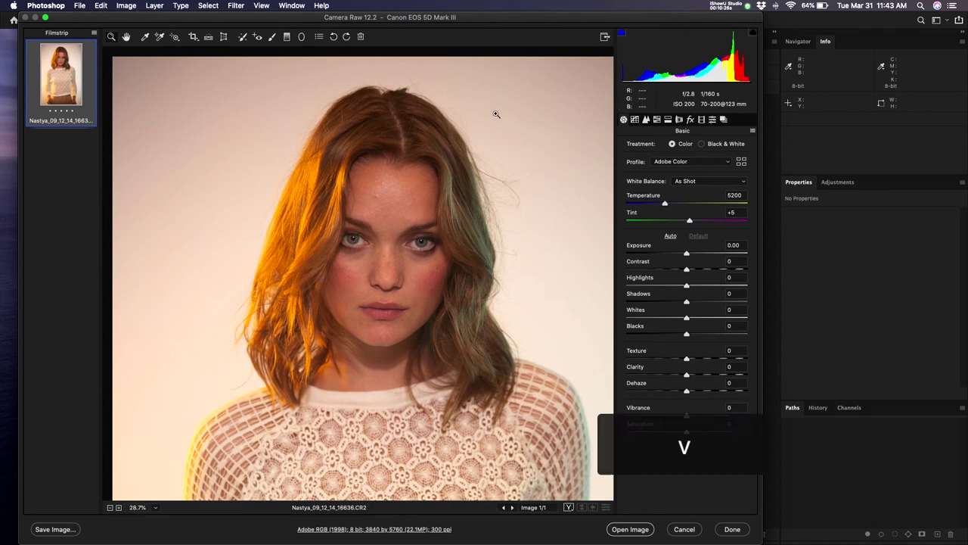
pyautogui.keyDown('alt'); pyautogui.click(413, 205); pyautogui.keyUp('alt')
pyautogui.keyDown('alt'); pyautogui.click(408, 313); pyautogui.keyUp('alt')
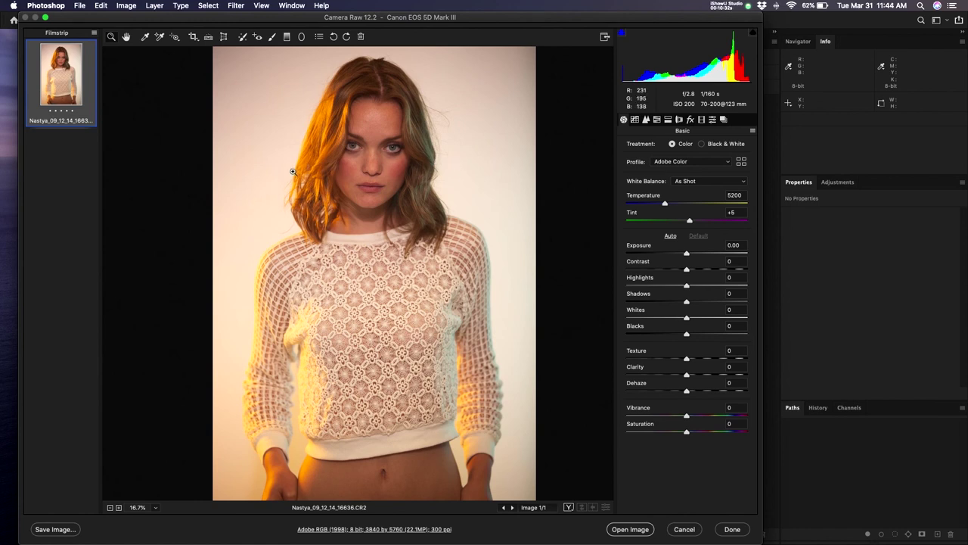
pyautogui.scroll(-1, 299, 176)
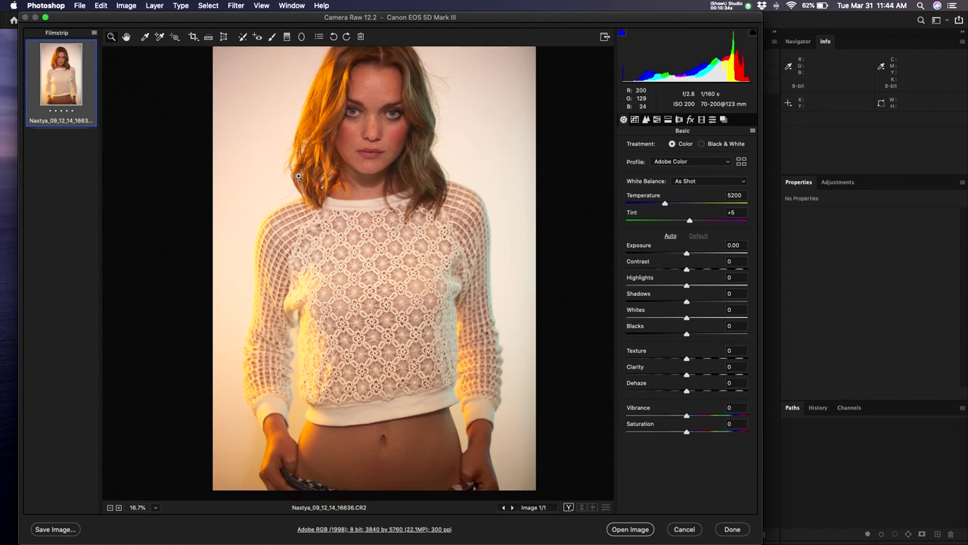
pyautogui.scroll(2, 299, 176)
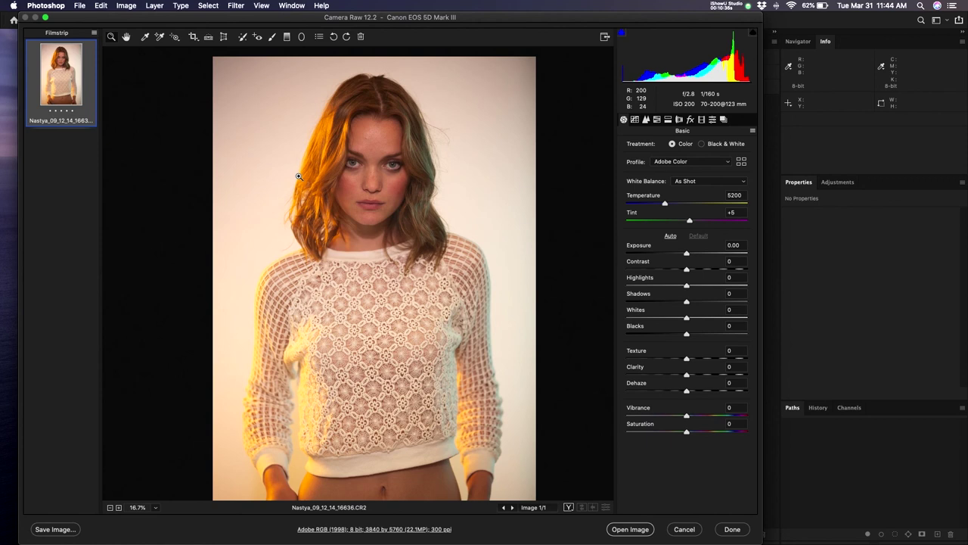